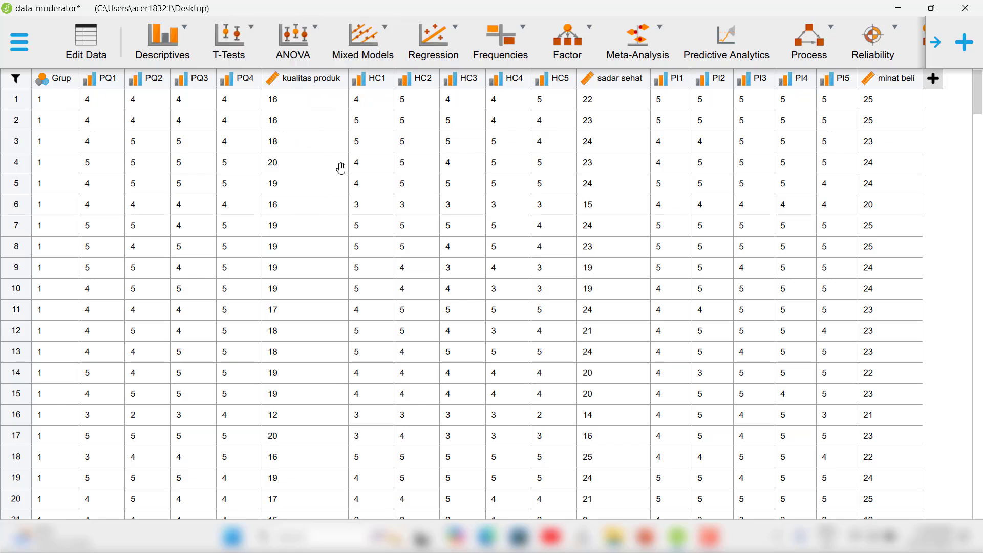
Step: Start a Classical Process Model analysis and assign minat beli as the dependent variable
click(819, 36)
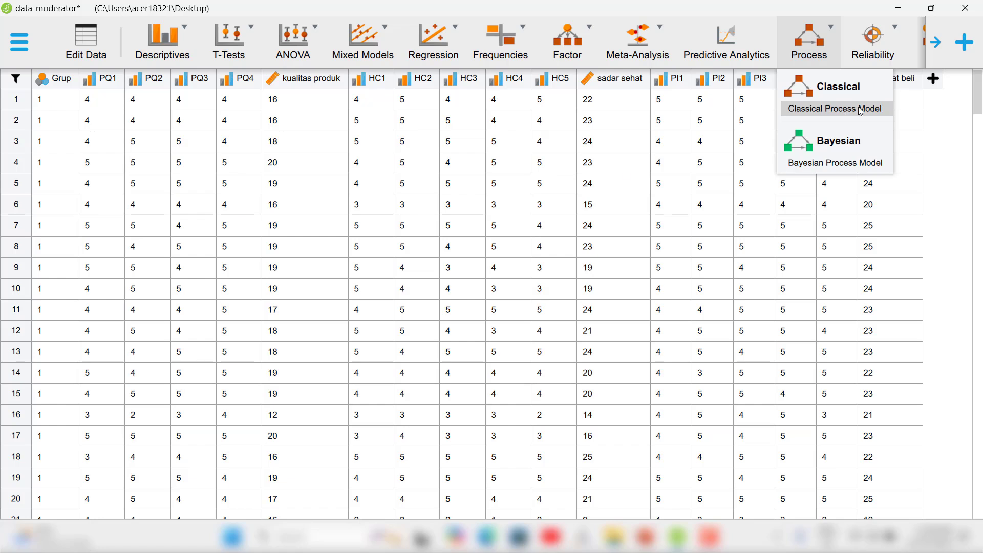
click(832, 109)
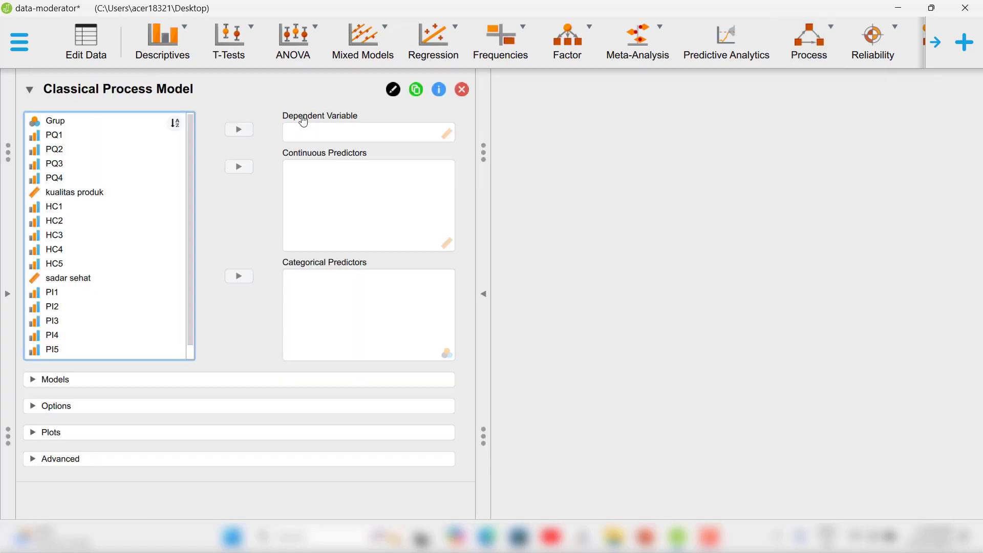
scroll(112, 282, down, 1)
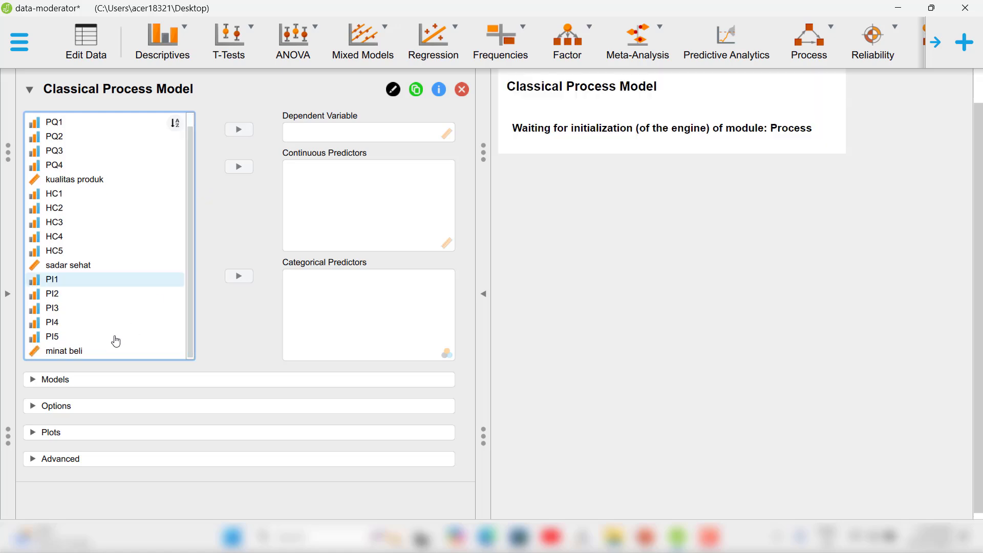
click(112, 350)
click(242, 132)
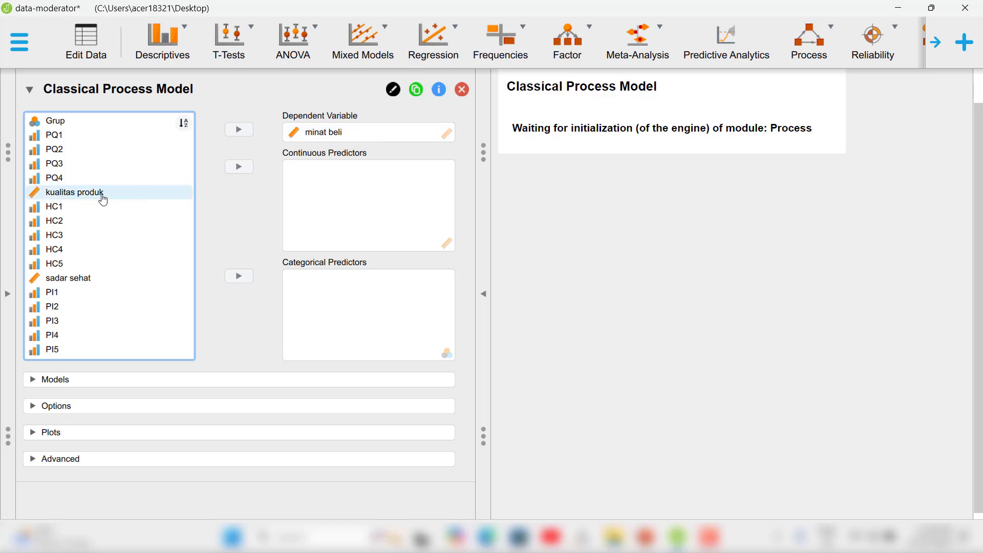
Step: Add kualitas produk and sadar sehat as continuous predictors of the process model
click(103, 199)
click(239, 166)
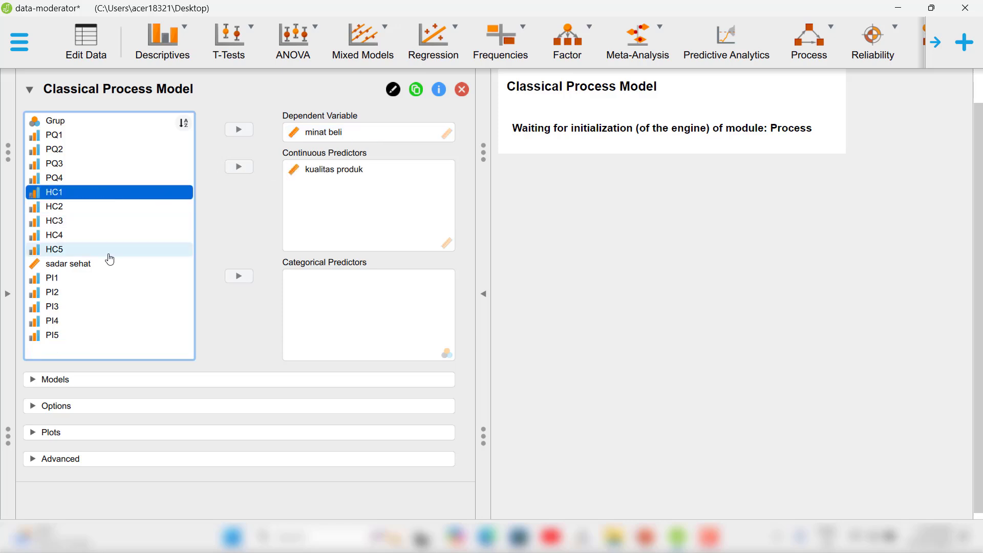
click(109, 264)
click(239, 166)
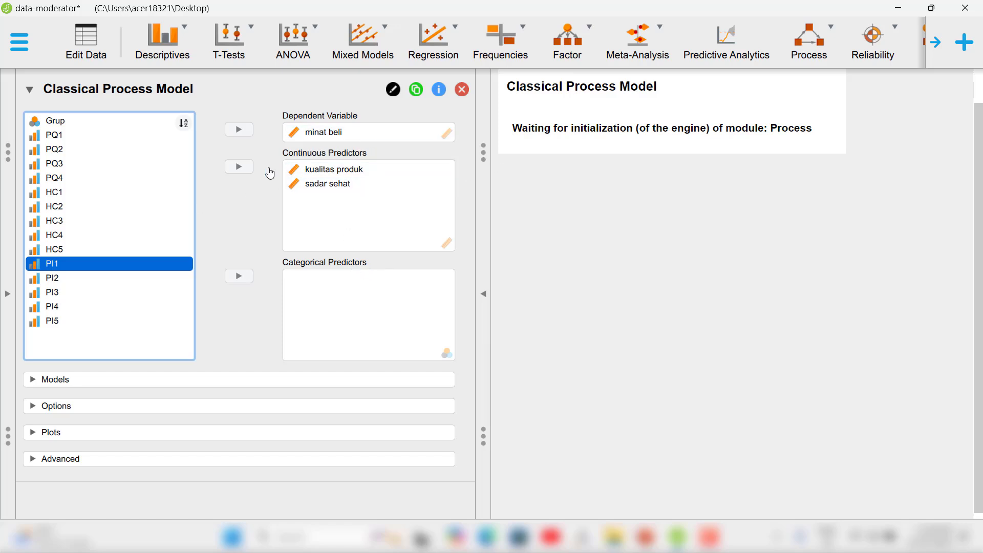
Step: Expand the Models settings, then check the research model diagram in PowerPoint and return to JASP
click(34, 382)
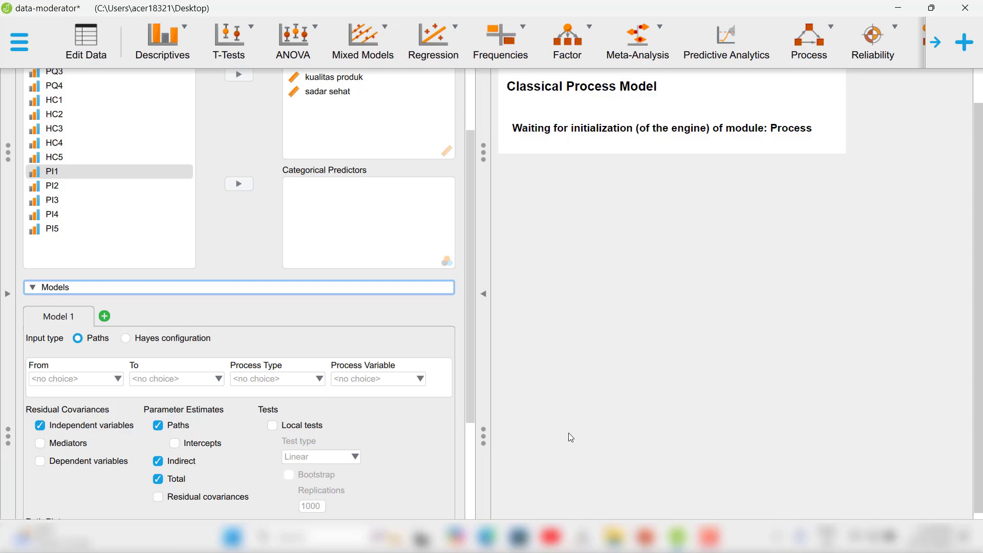
click(641, 542)
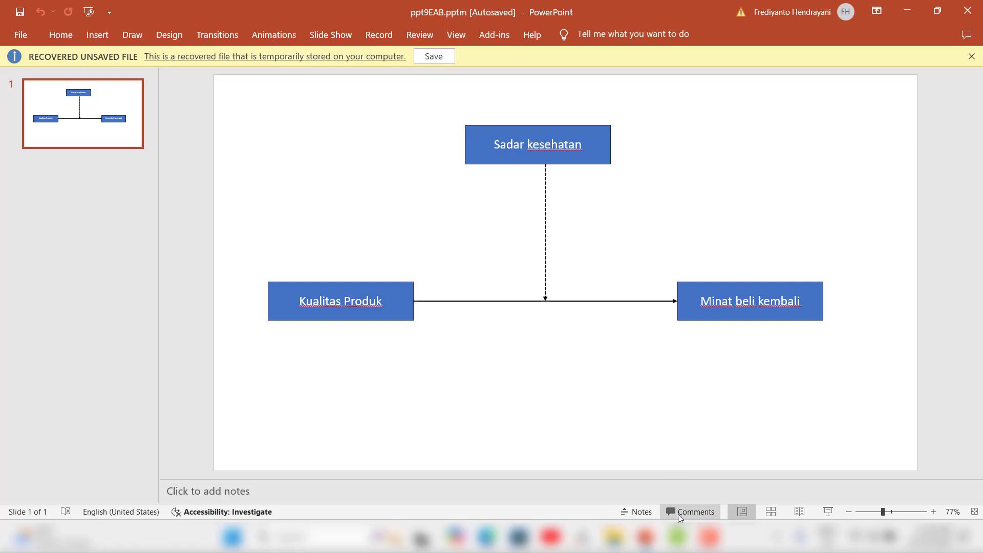
click(678, 538)
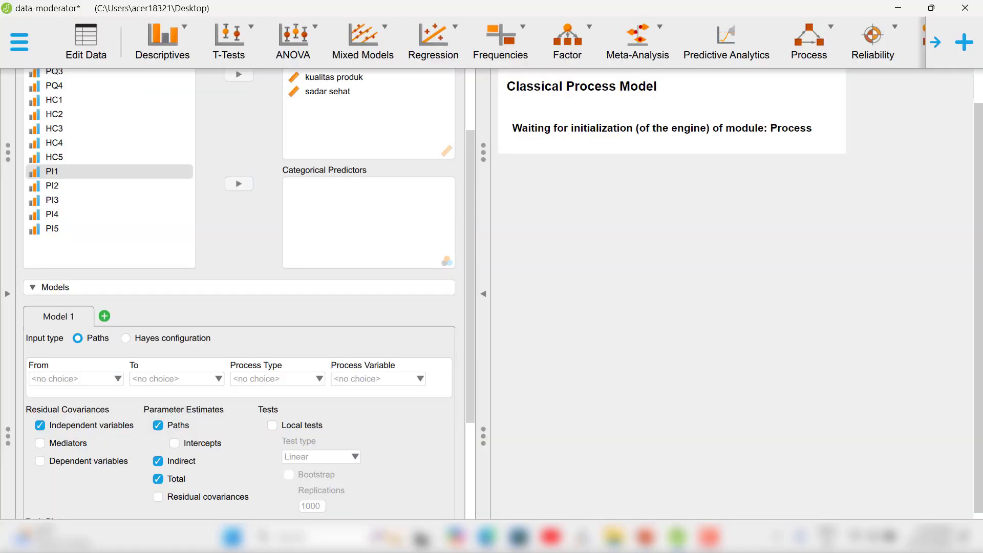
Step: Define Model 1's first path from kualitas produk to minat beli with the process type Direct
click(113, 380)
click(116, 393)
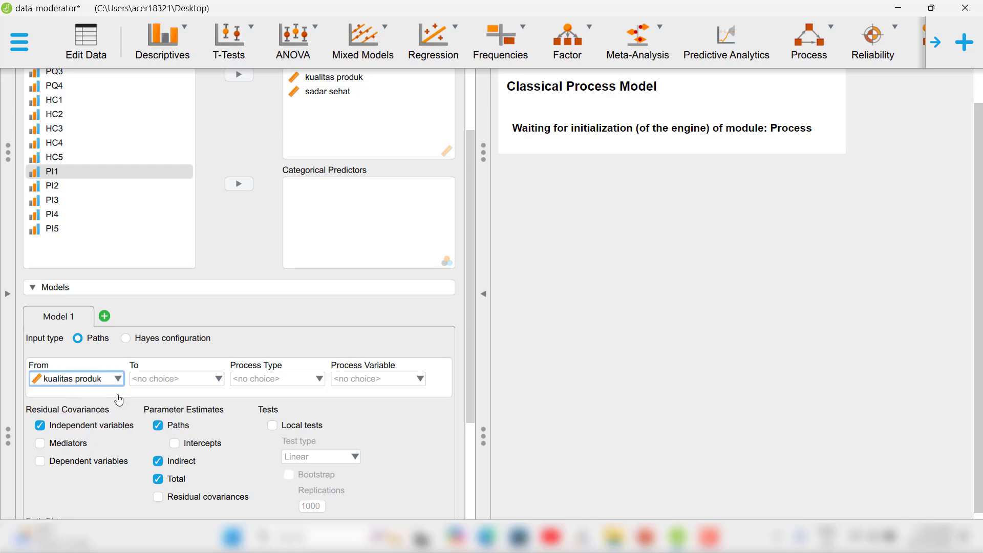
click(200, 383)
click(169, 393)
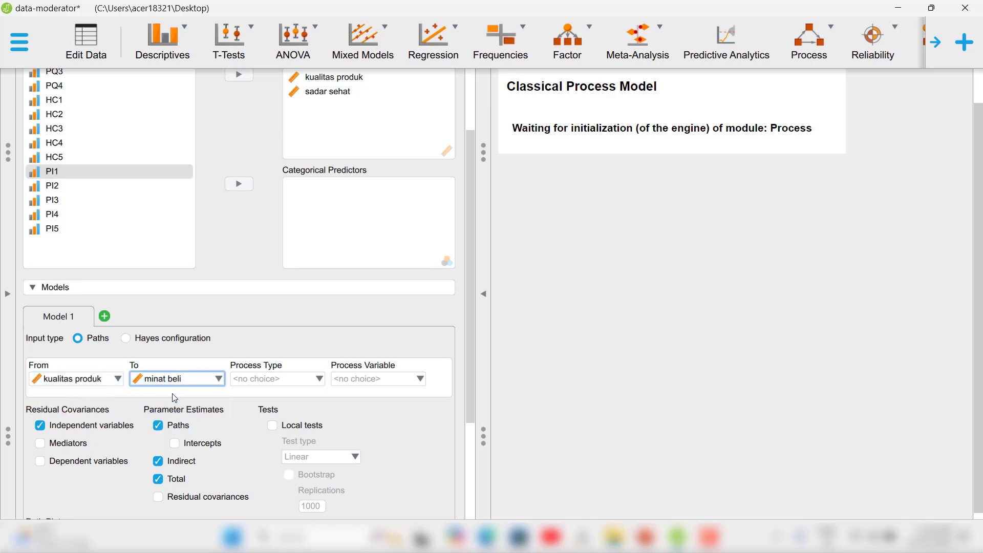
click(283, 380)
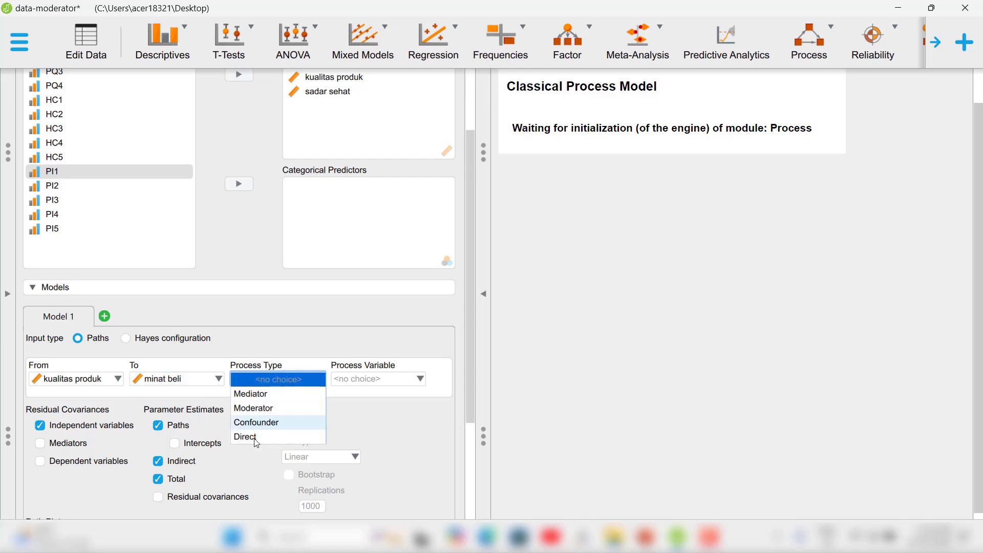
click(256, 438)
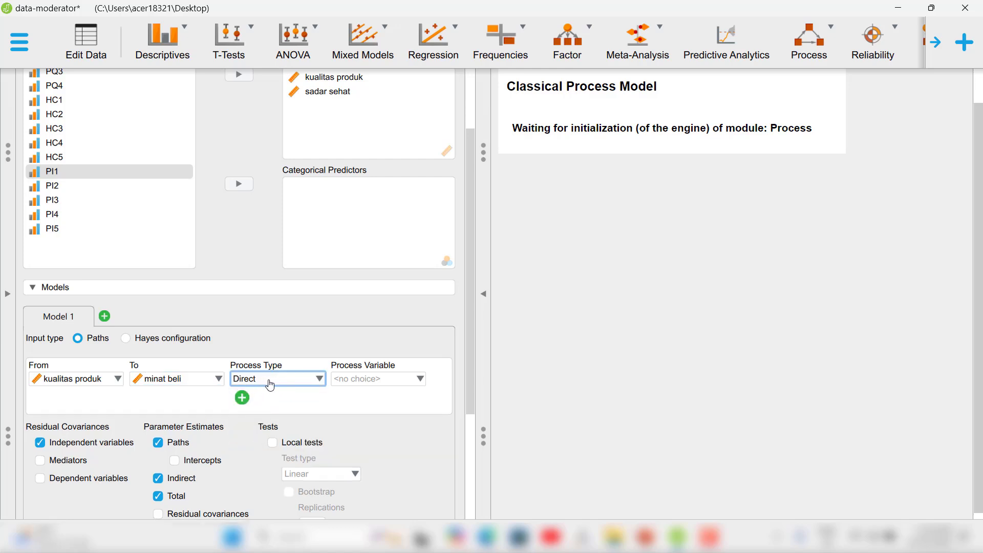
Step: Add a second path from kualitas produk to minat beli with process type Moderator and sadar sehat as the process variable
click(242, 398)
click(118, 396)
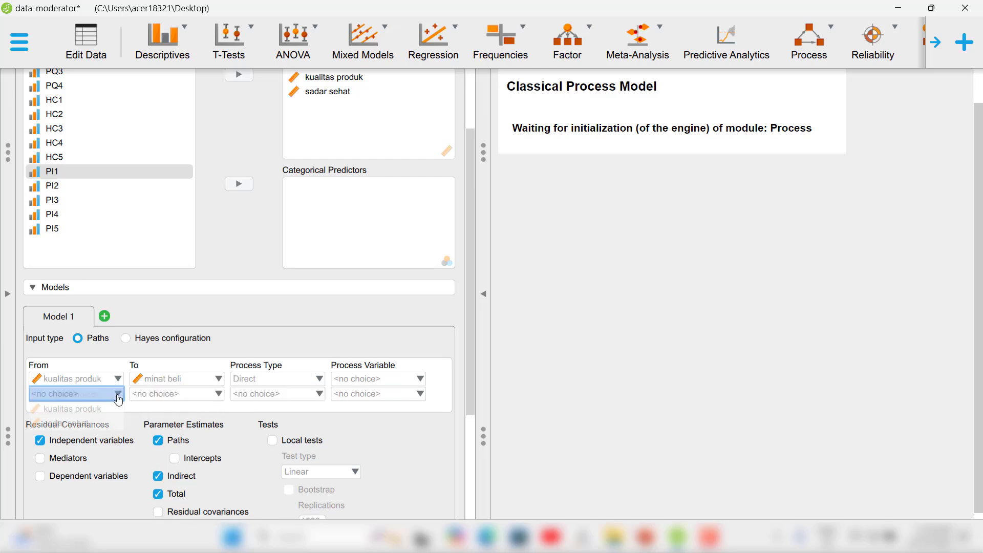
click(105, 409)
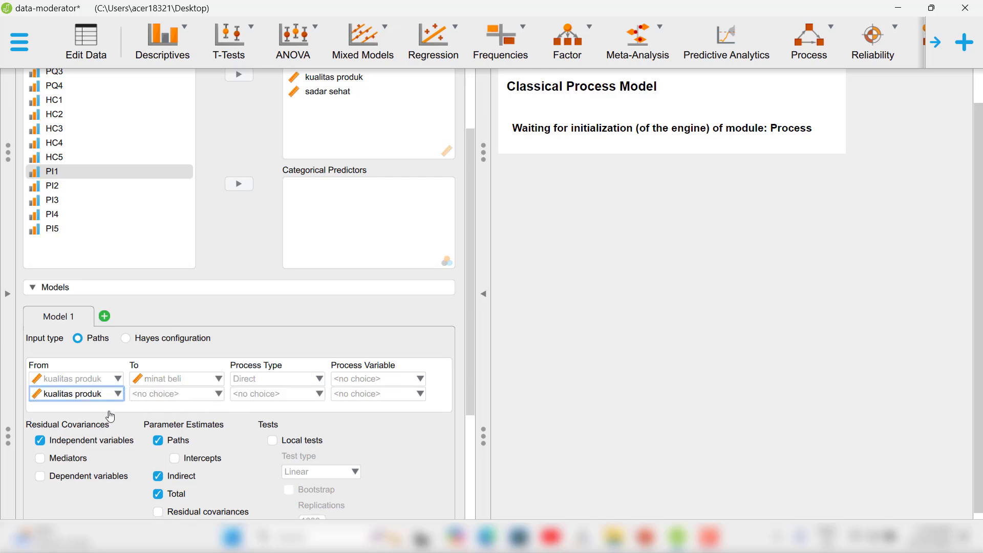
click(210, 395)
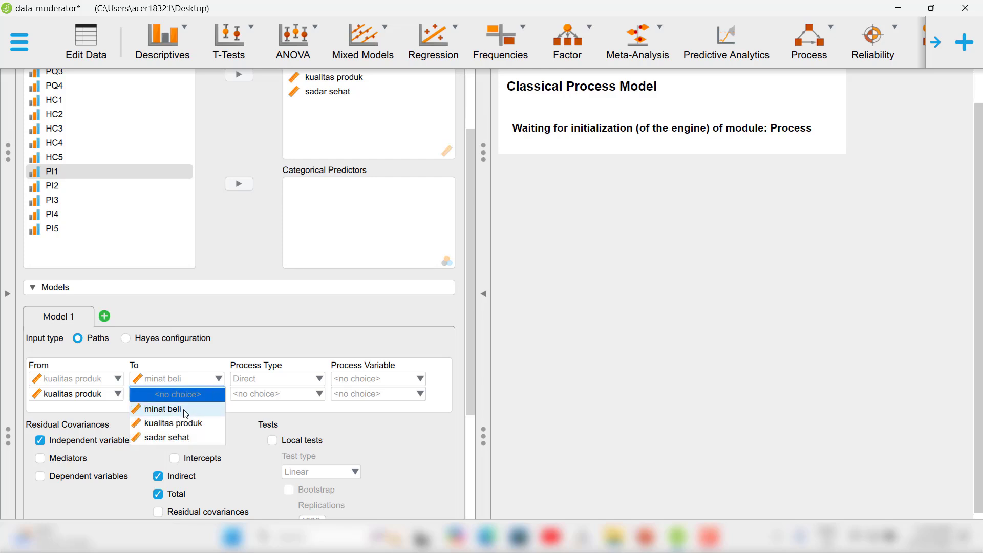
click(186, 409)
click(291, 395)
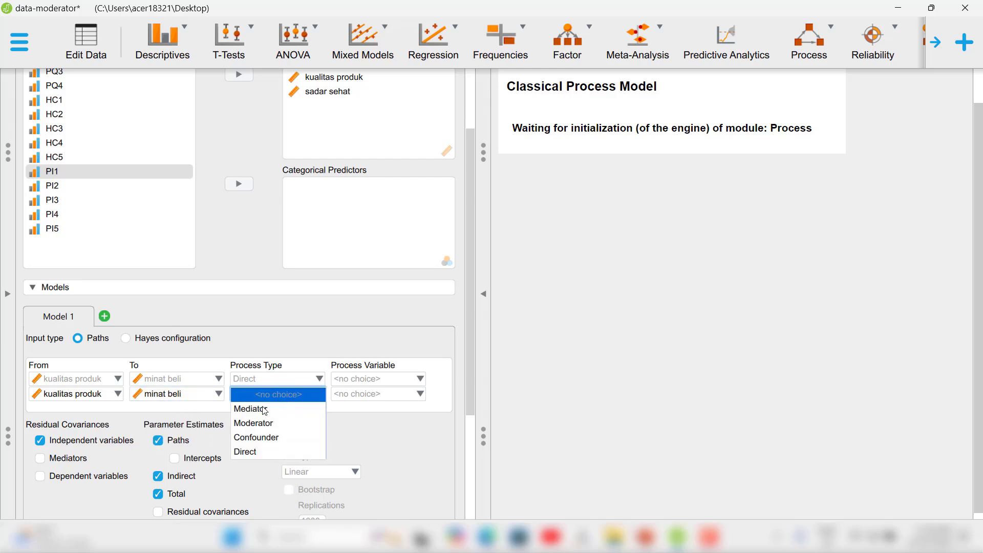
click(268, 424)
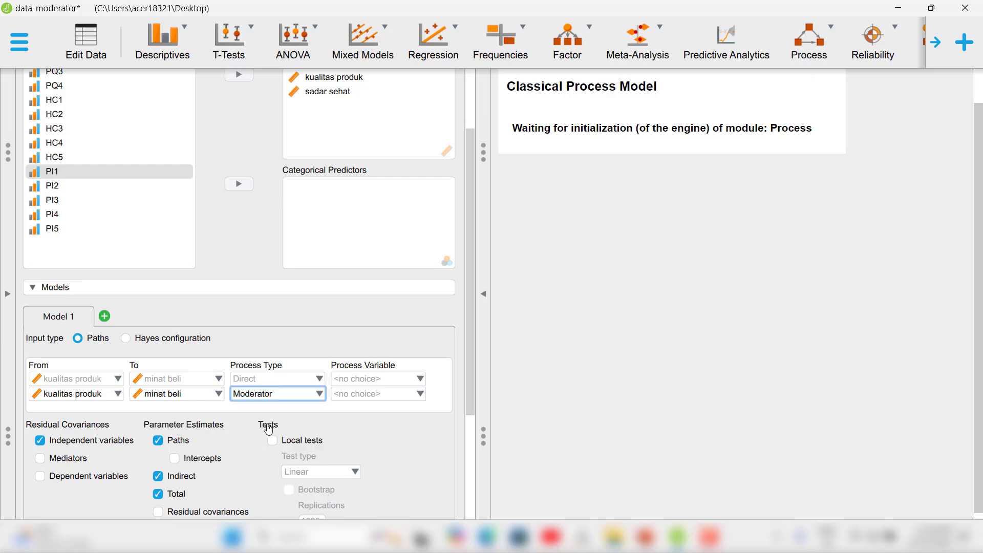
click(368, 394)
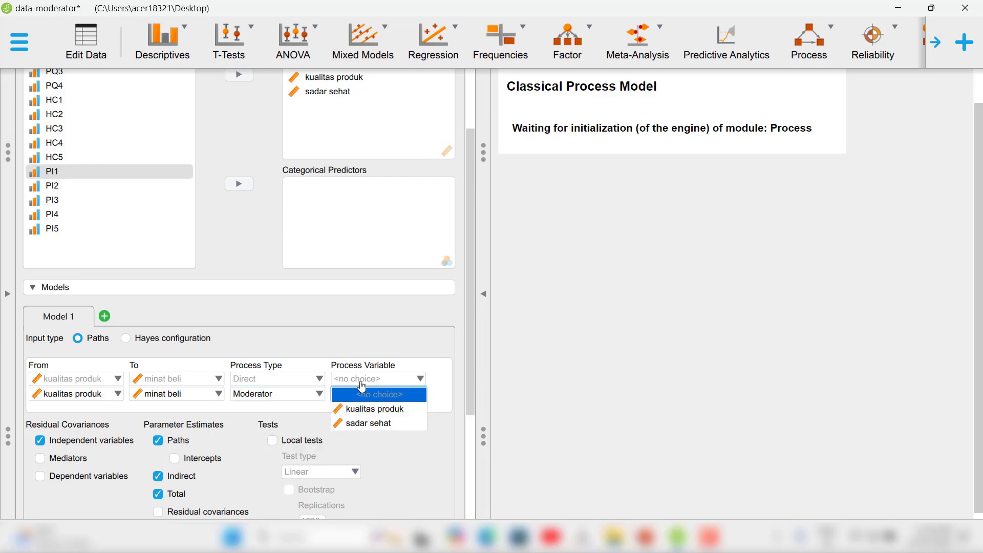
click(369, 425)
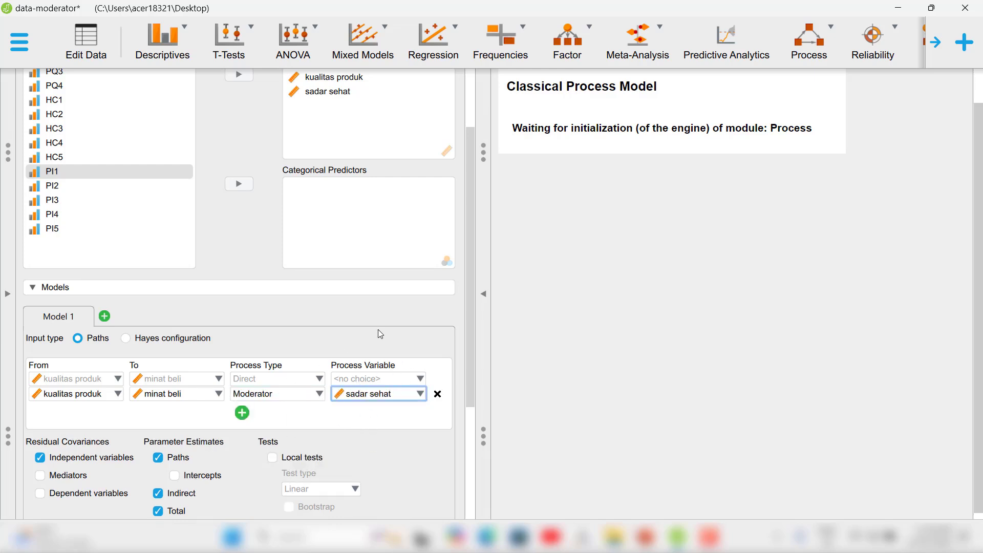
Step: Examine the conceptual path plot and the tables of path coefficients, direct and indirect effects, and total effects
scroll(413, 338, down, 3)
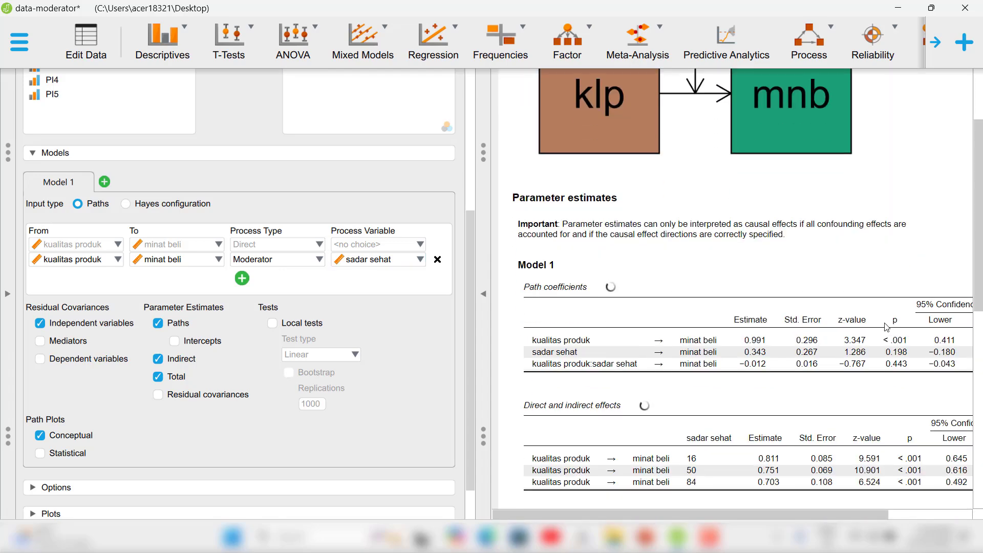
scroll(886, 326, up, 5)
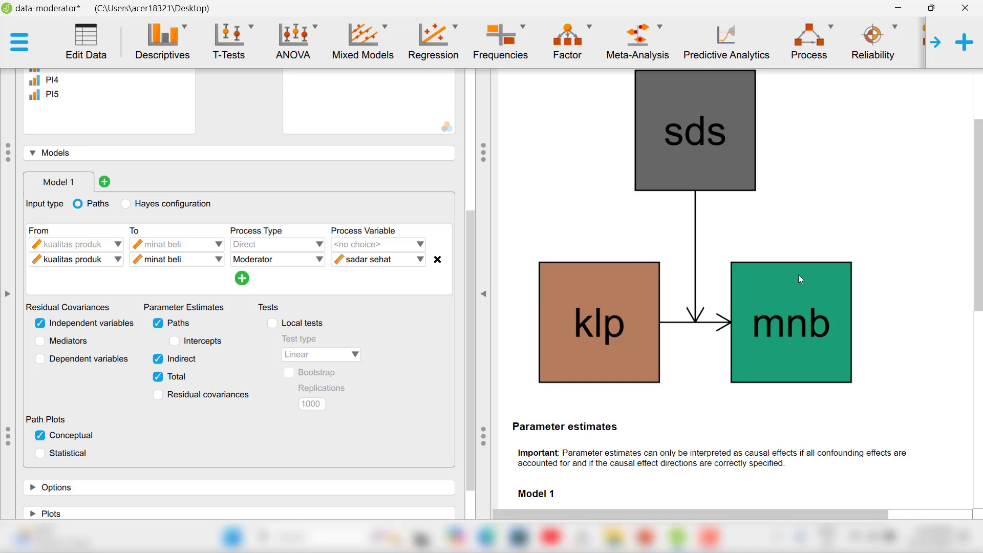
scroll(801, 278, down, 6)
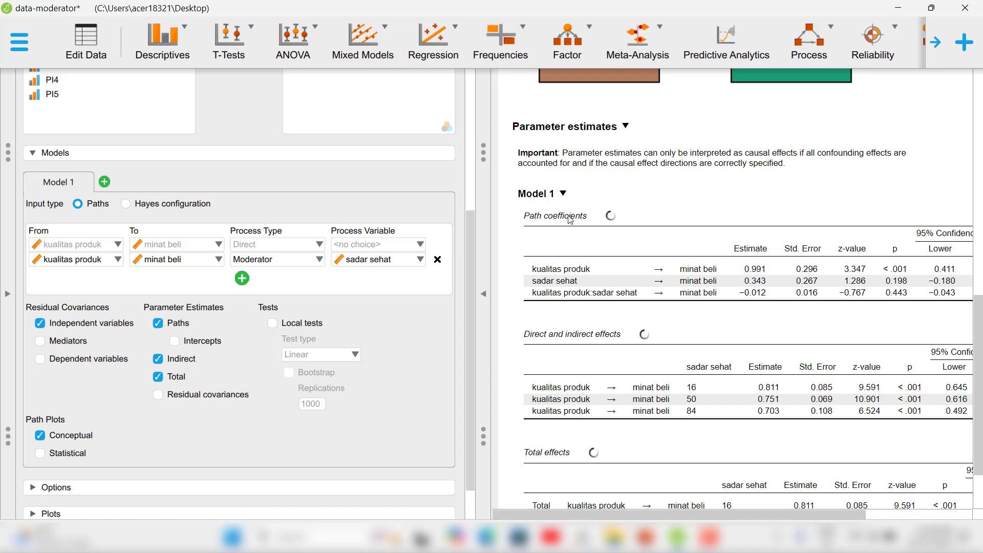
scroll(604, 184, up, 3)
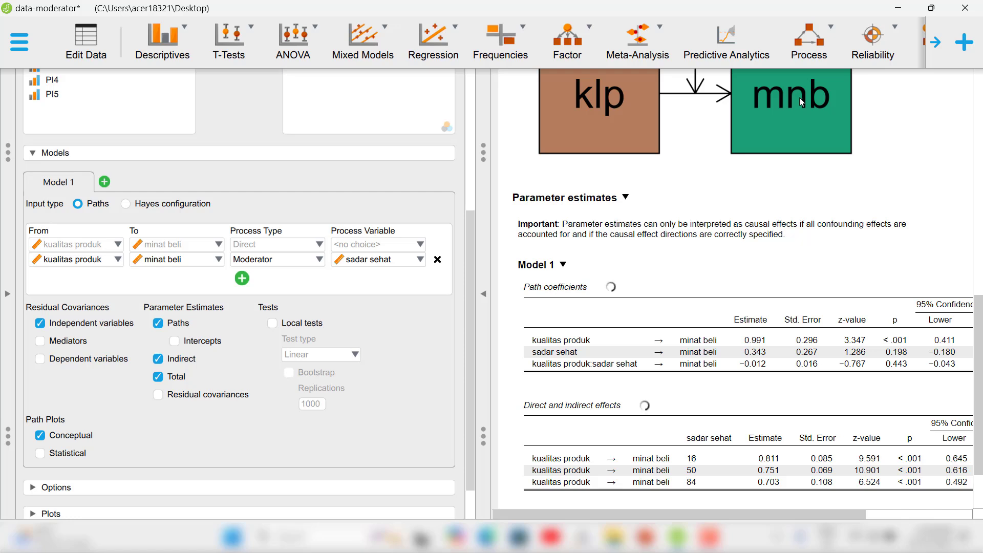
scroll(574, 273, down, 3)
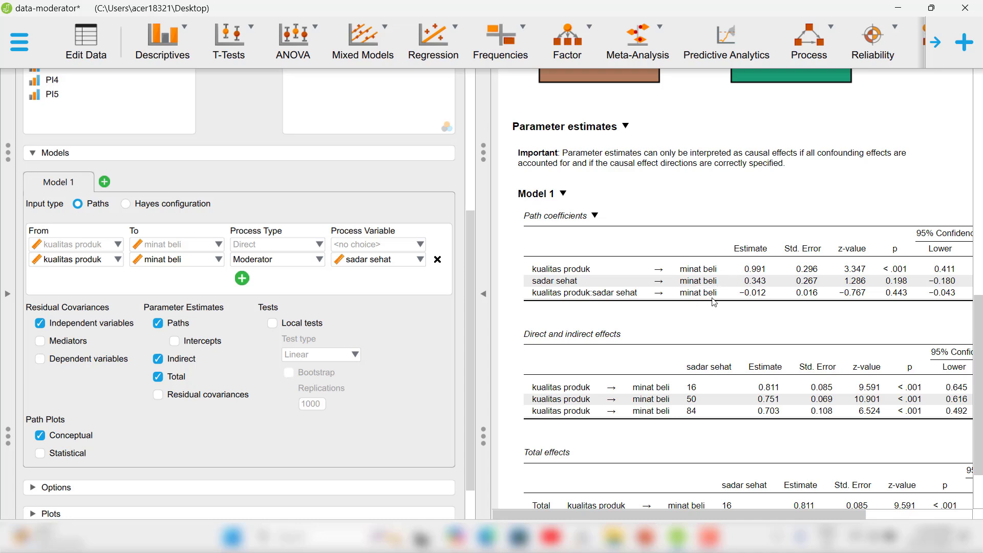
scroll(713, 303, down, 2)
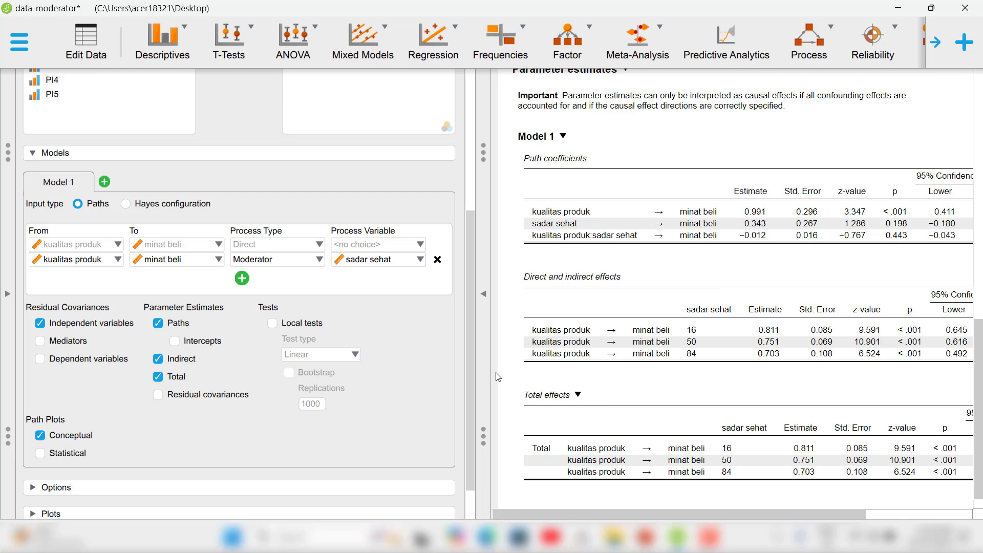
Step: Expand the Options settings of the process model and review the path plot and parameter estimates again
scroll(425, 358, down, 1)
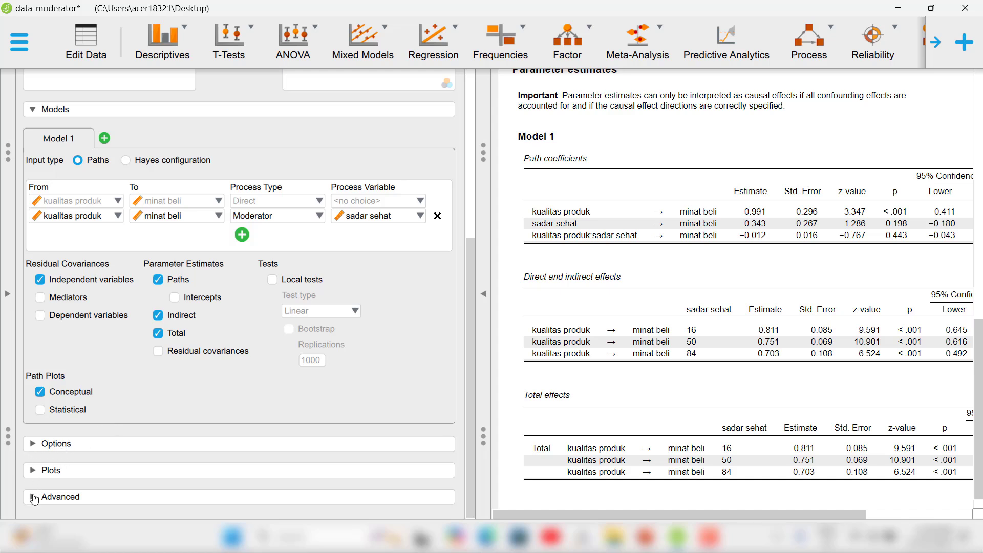
click(33, 445)
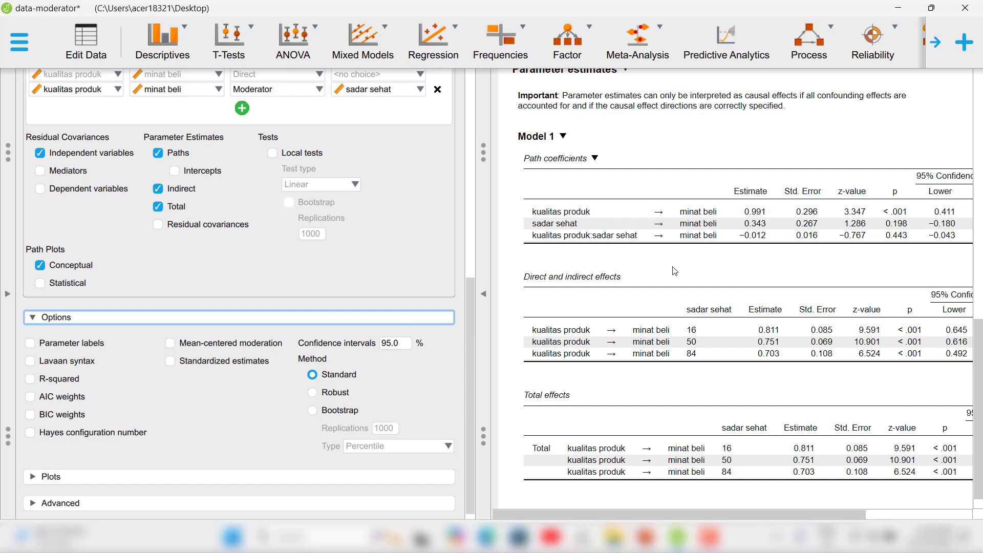
scroll(466, 333, down, 1)
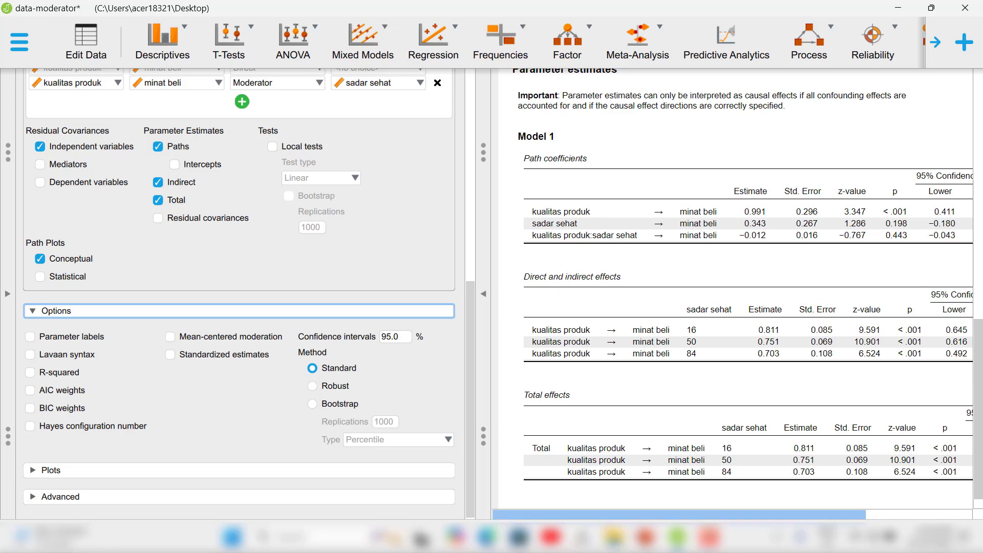
scroll(751, 403, up, 3)
scroll(755, 401, up, 2)
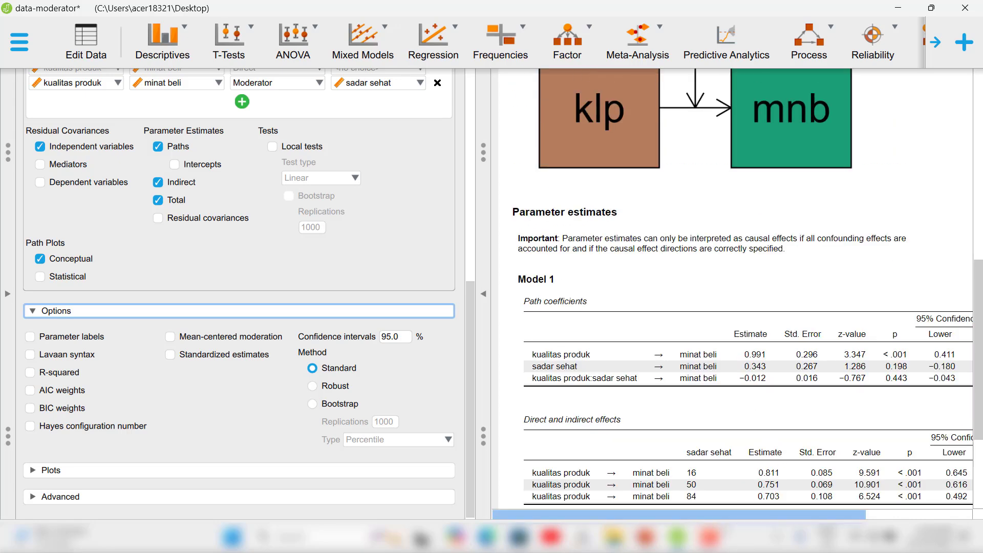